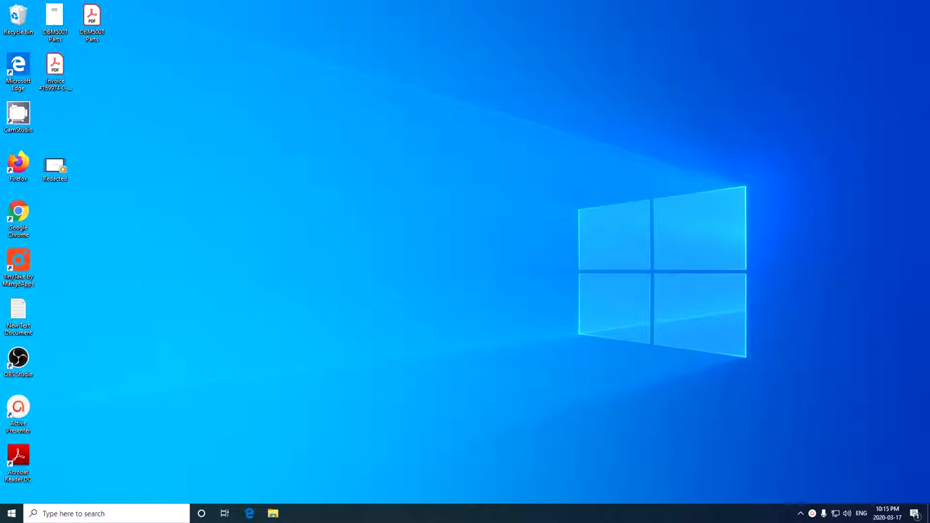
# Open the invoice PDF from the desktop and scroll to the RPM load confirmation on page 2.
pyautogui.click(51, 72)
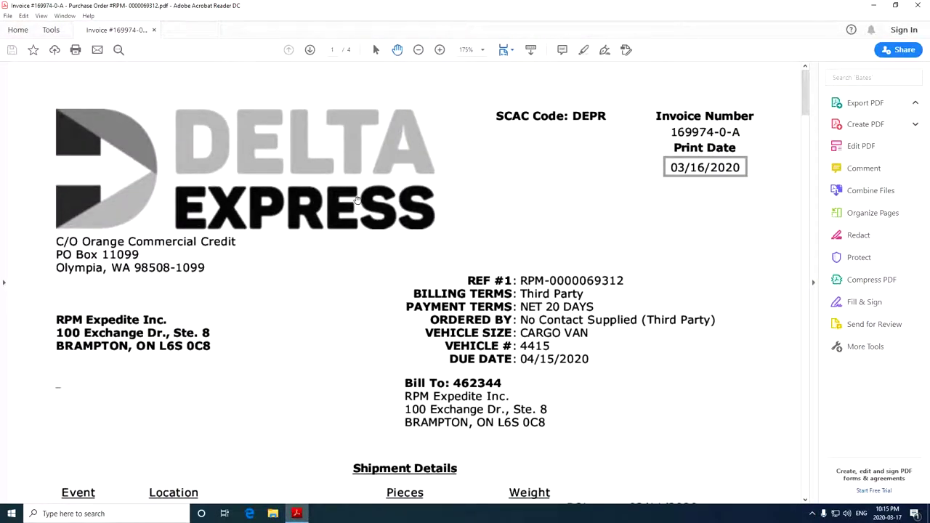
pyautogui.scroll(-2, 355, 189)
pyautogui.scroll(-15, 355, 190)
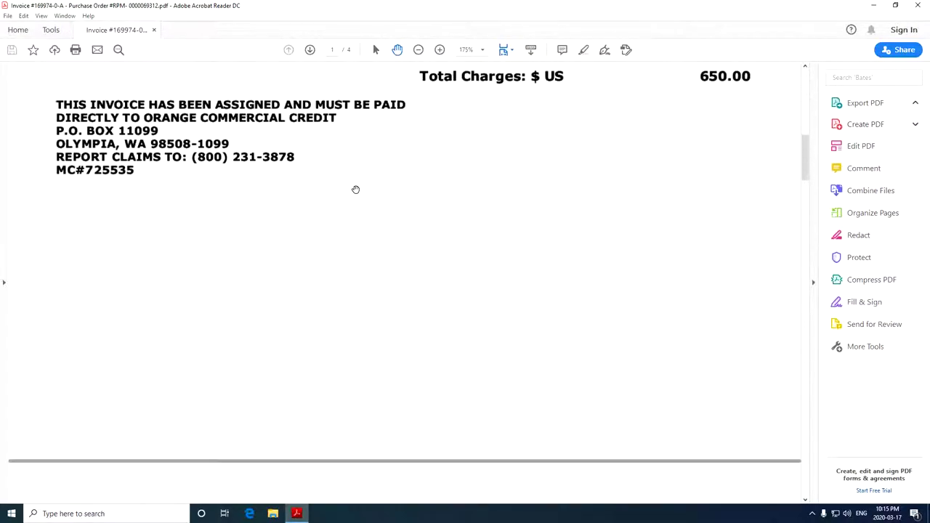
pyautogui.scroll(-11, 355, 189)
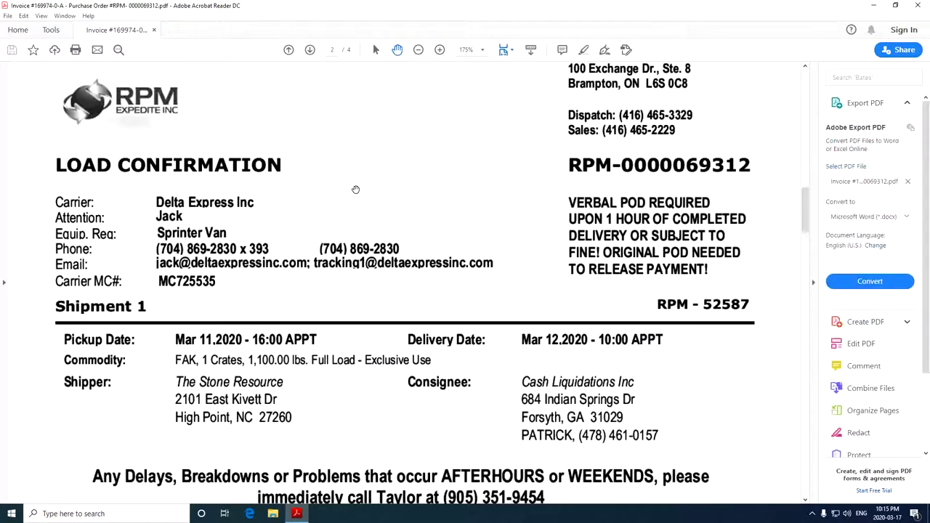
pyautogui.scroll(2, 356, 189)
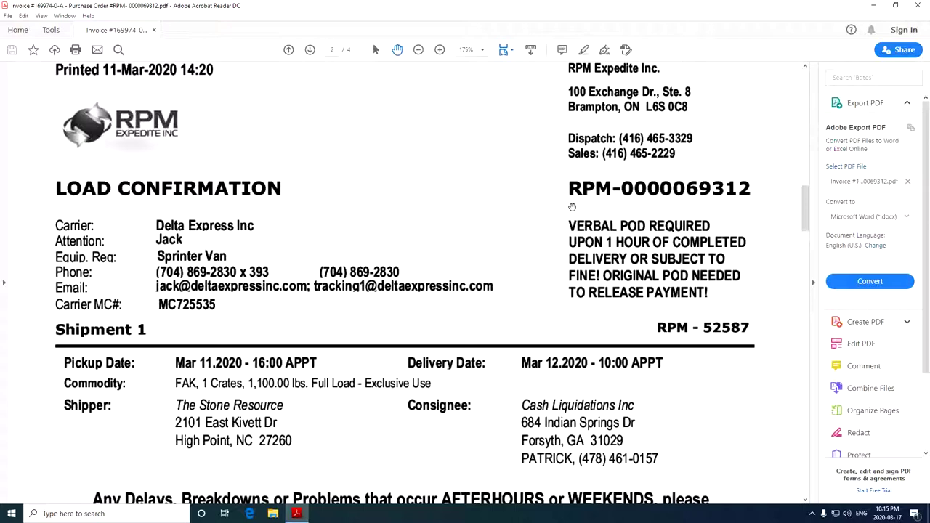
pyautogui.scroll(-2, 412, 240)
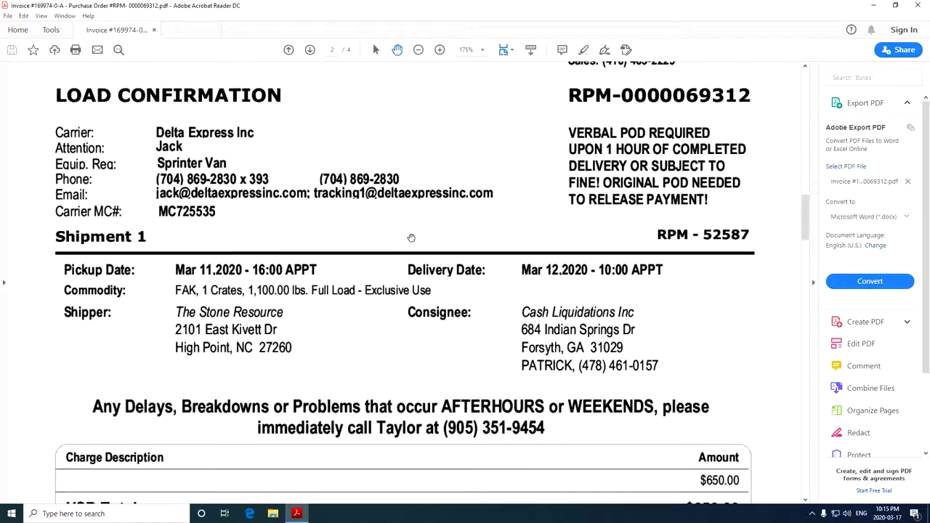
pyautogui.scroll(1, 413, 240)
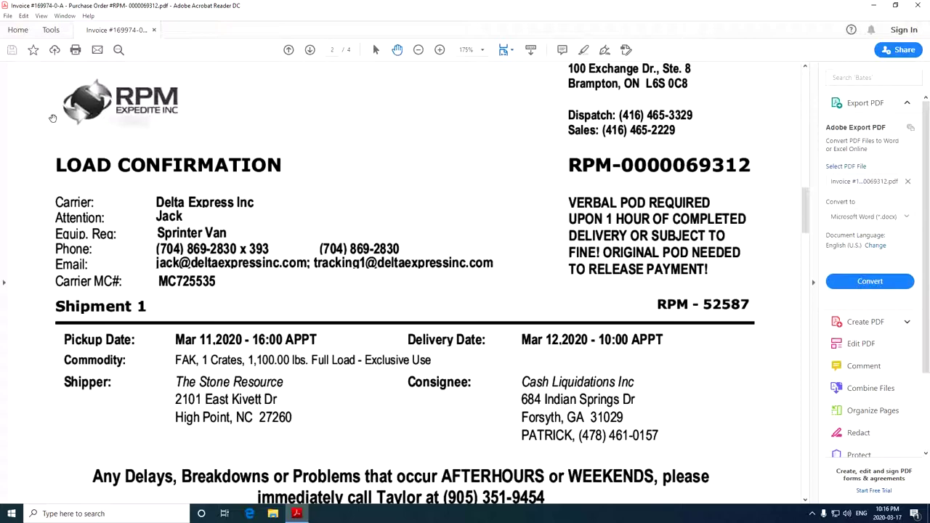
# Print only the current page, the load confirmation, to the PDFCreator printer.
pyautogui.click(7, 16)
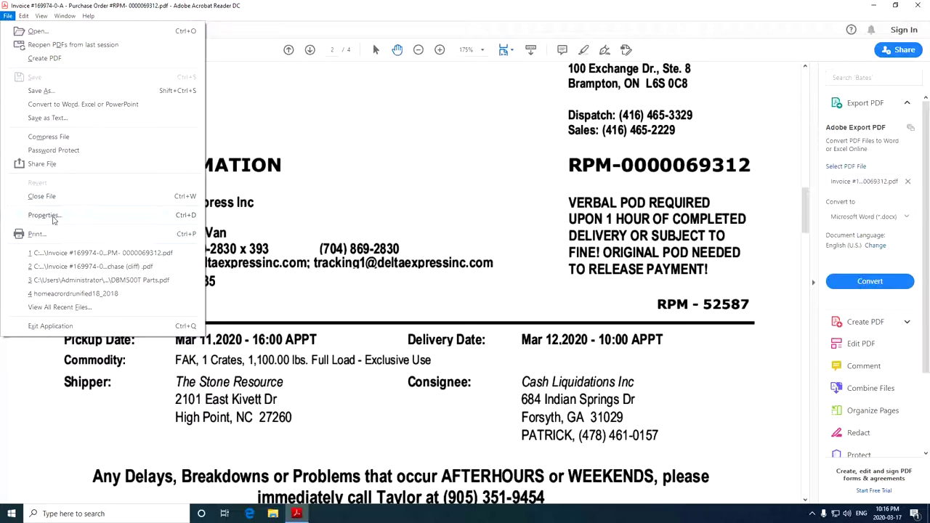
pyautogui.click(36, 234)
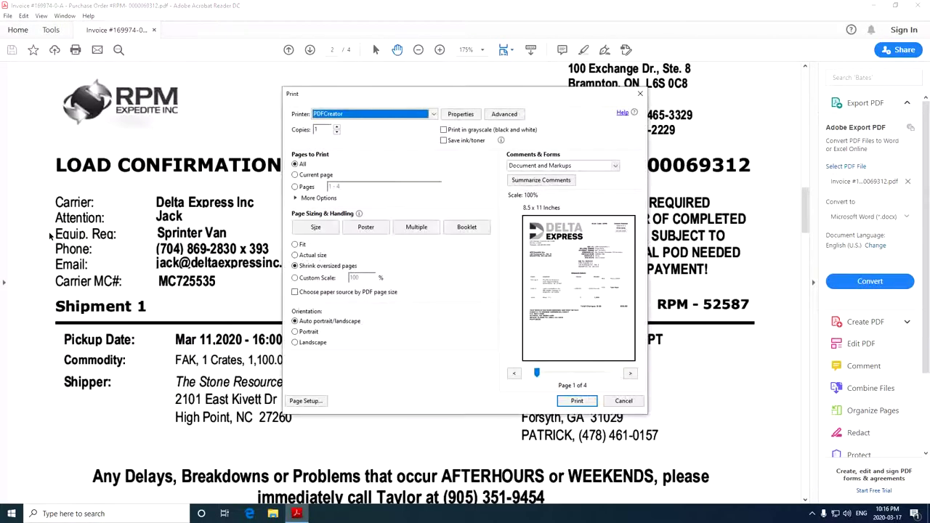
pyautogui.click(435, 115)
pyautogui.click(360, 159)
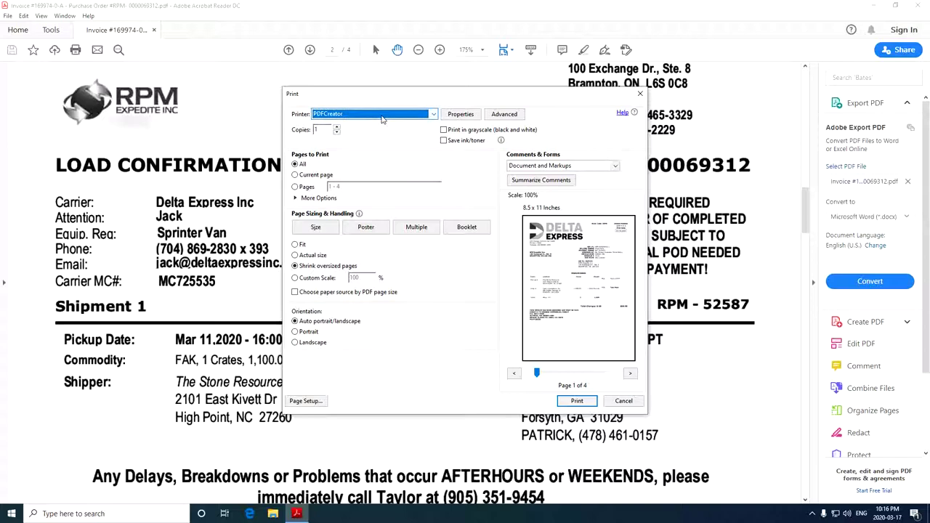
pyautogui.click(295, 175)
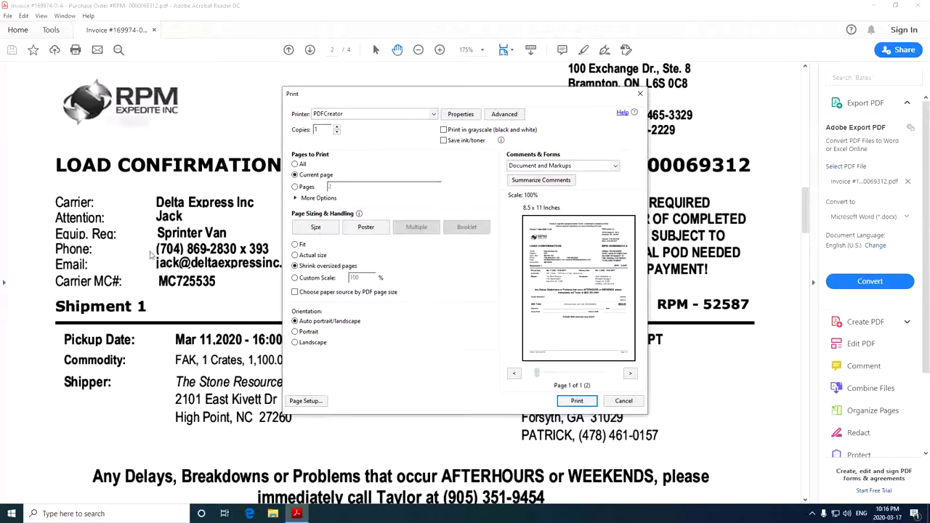
pyautogui.click(576, 402)
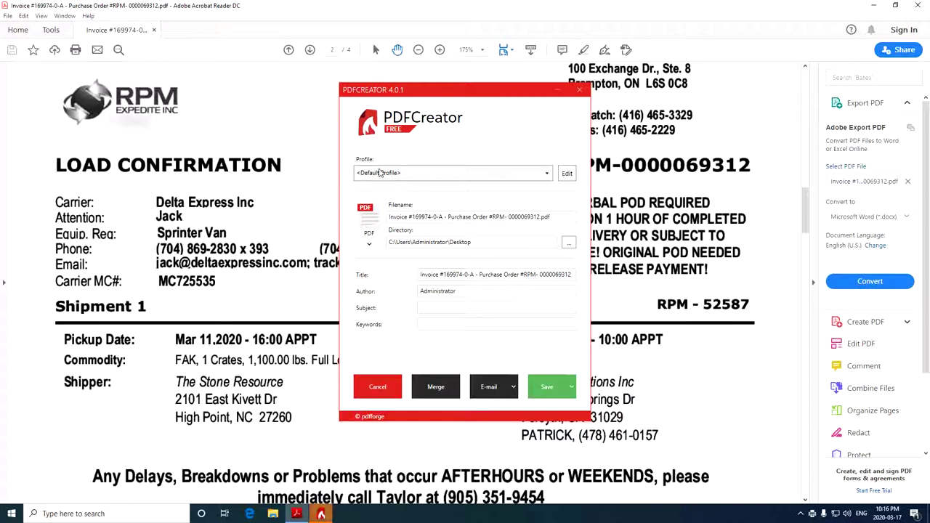
# Save the page with the TIFF (multipage graphic file) profile to the desktop.
pyautogui.click(547, 175)
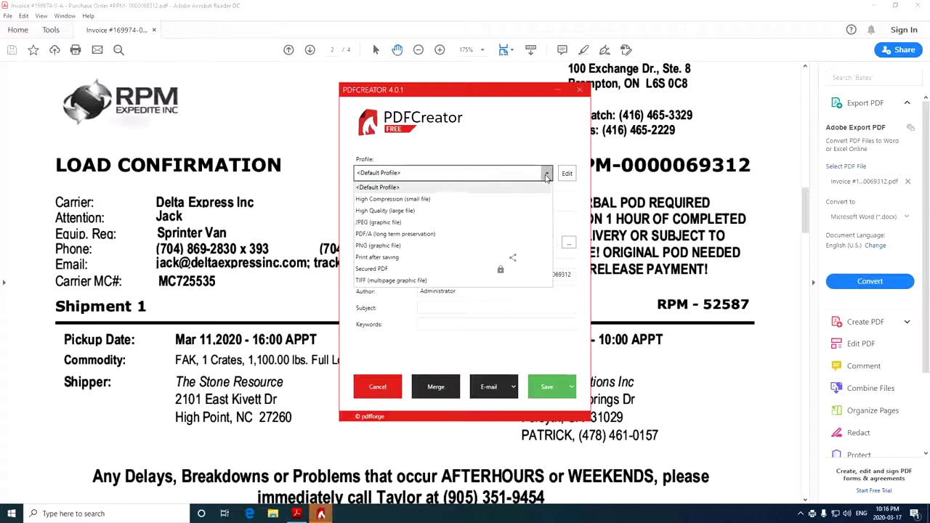
pyautogui.click(400, 280)
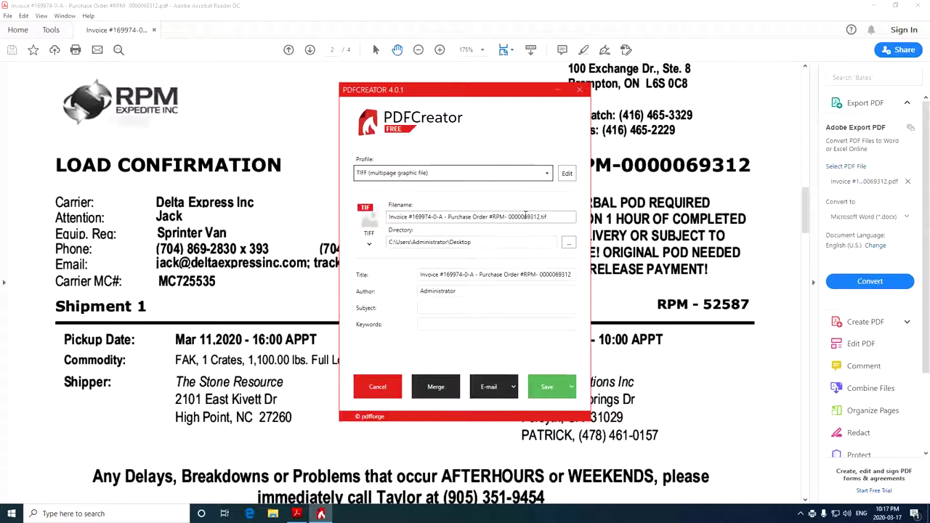
pyautogui.click(550, 388)
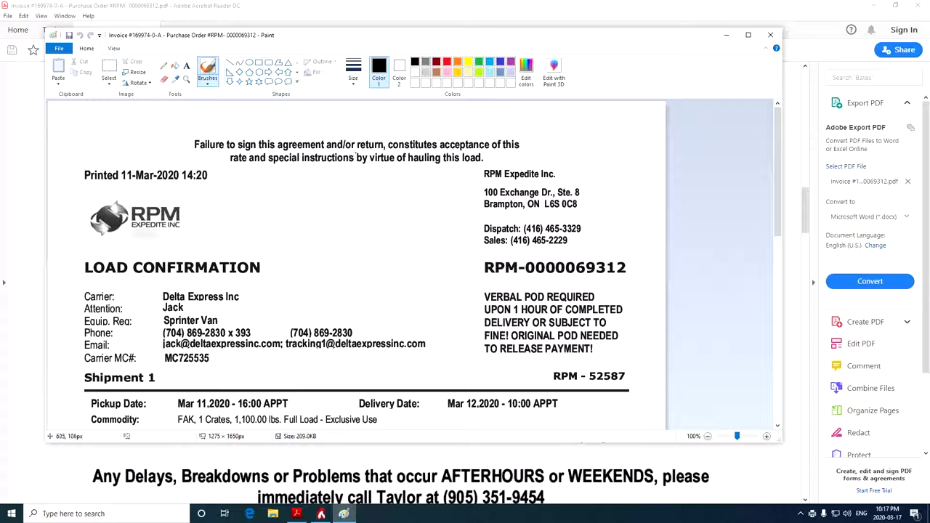
# Close the Paint preview, the PDFCreator Quick Actions summary and Acrobat Reader.
pyautogui.click(772, 38)
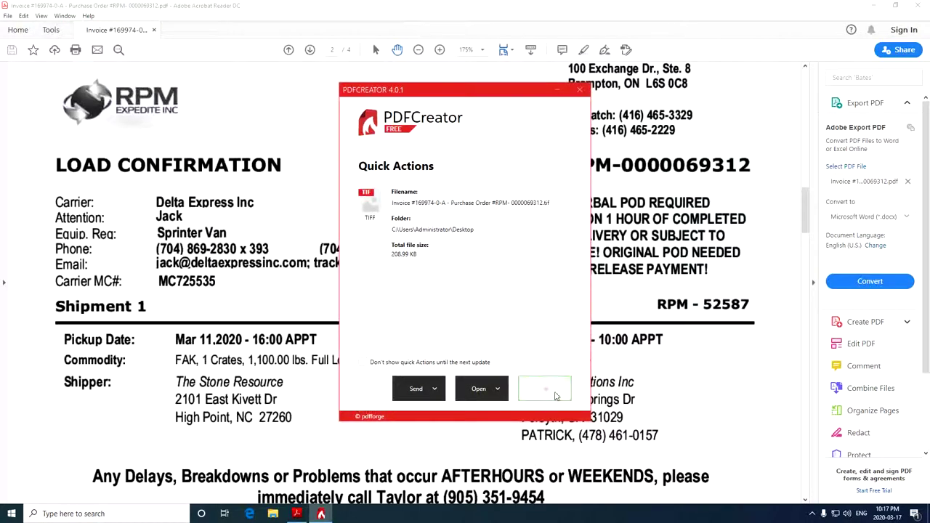
pyautogui.click(545, 389)
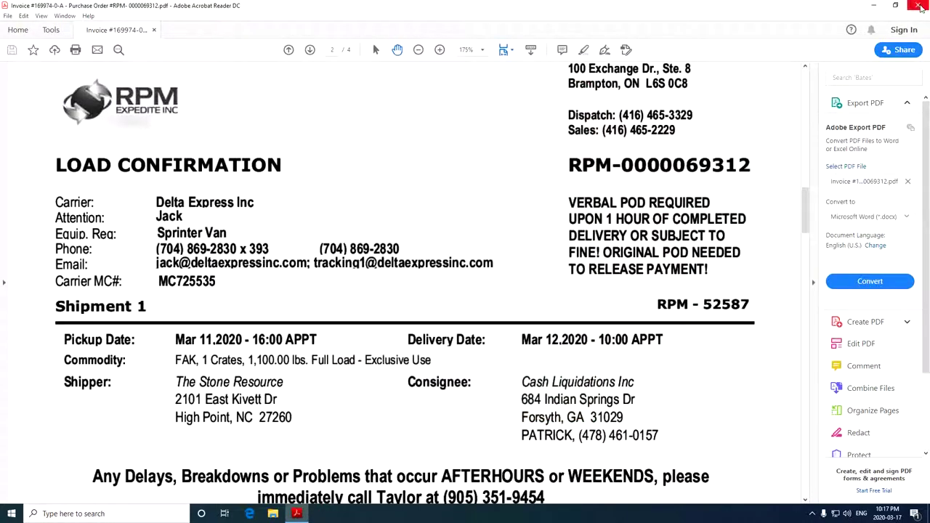
pyautogui.click(918, 5)
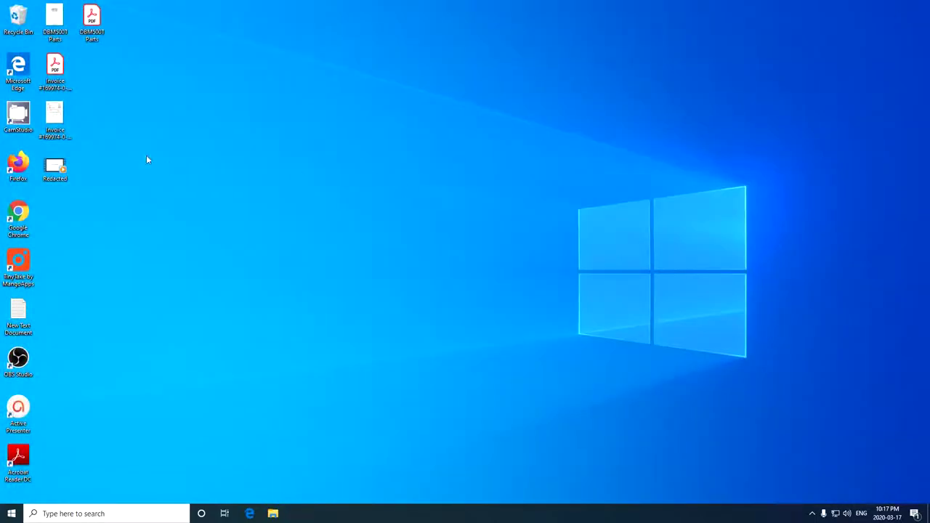
# Open the saved Invoice TIF in Paint using its right-click Edit command.
pyautogui.click(52, 120)
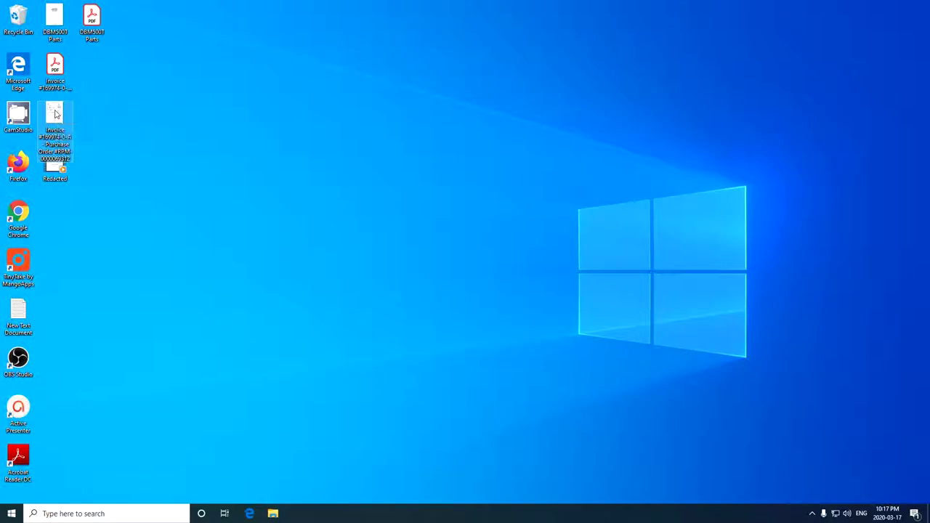
pyautogui.rightClick(55, 114)
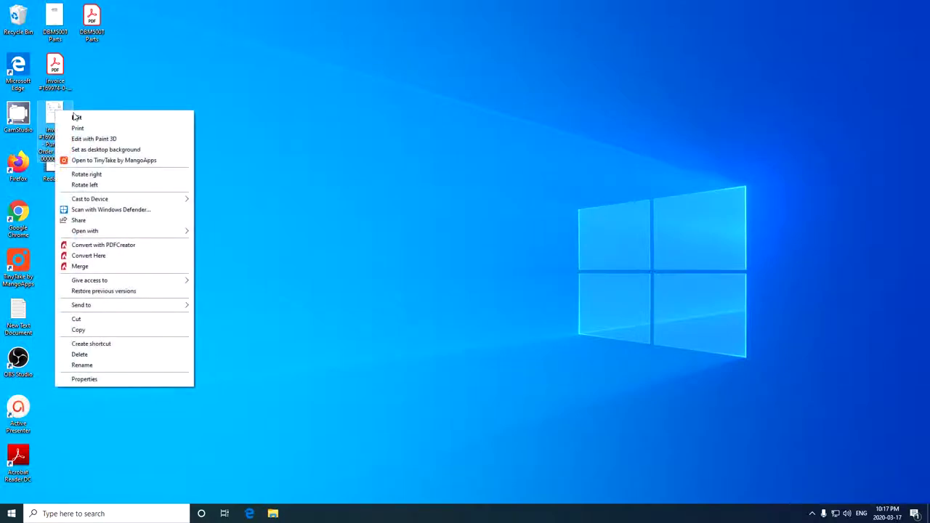
pyautogui.click(77, 117)
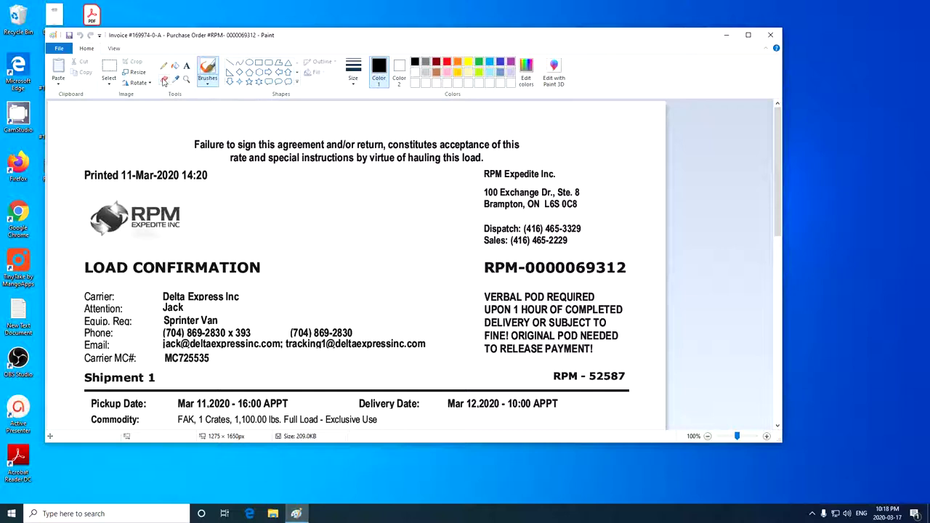
# Select the contact's name in the Attention row and delete it, leaving the field blank.
pyautogui.click(165, 80)
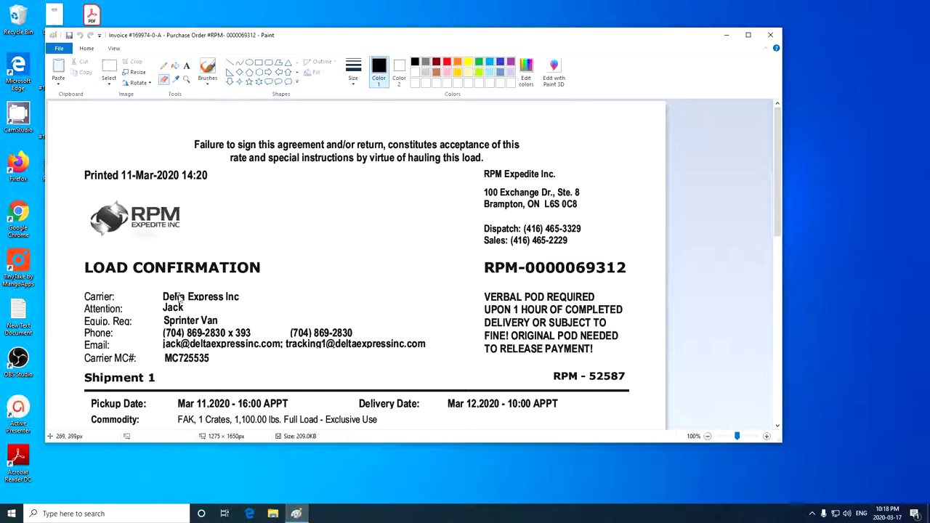
pyautogui.moveTo(163, 301)
pyautogui.mouseDown()
pyautogui.moveTo(192, 315)
pyautogui.moveTo(165, 308)
pyautogui.mouseUp()
pyautogui.press('Delete')
pyautogui.click(209, 82)
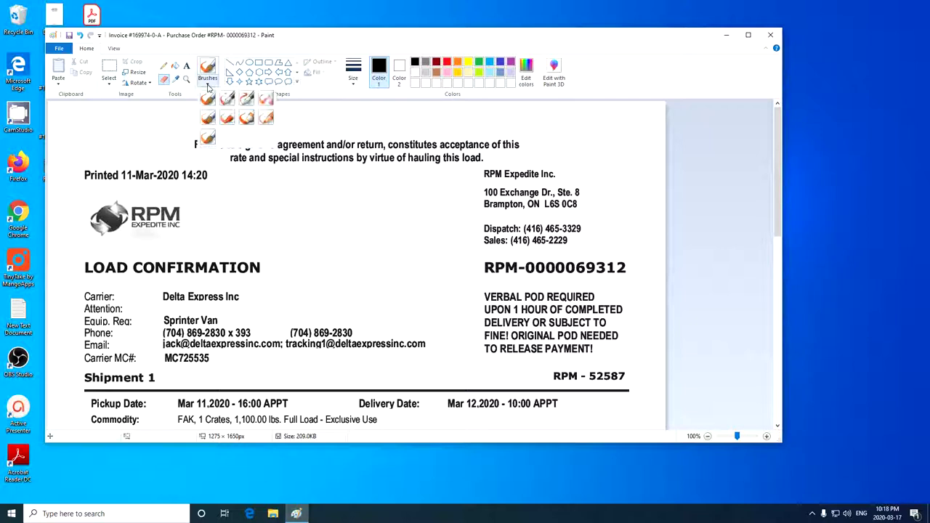
# Use the thickest brush size to paint black over the carrier, equipment, phone, e-mail and MC# values.
pyautogui.click(247, 119)
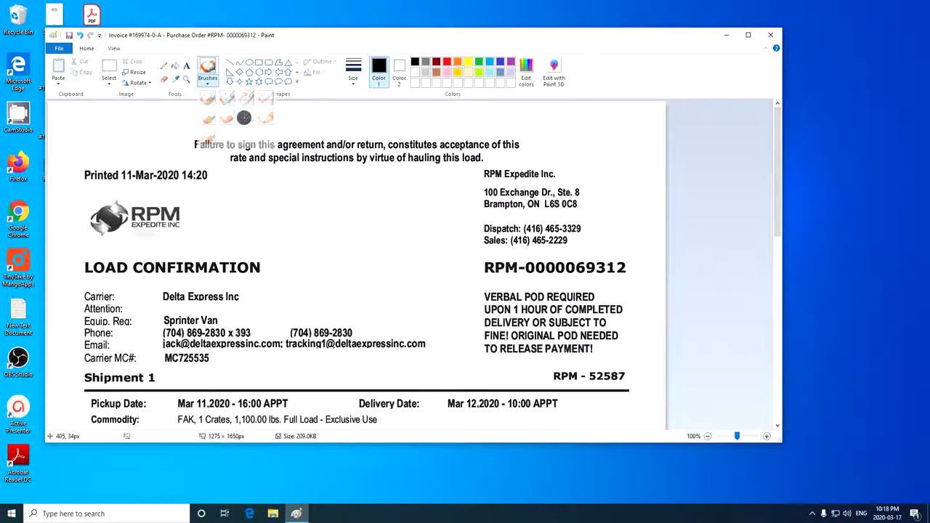
pyautogui.click(356, 83)
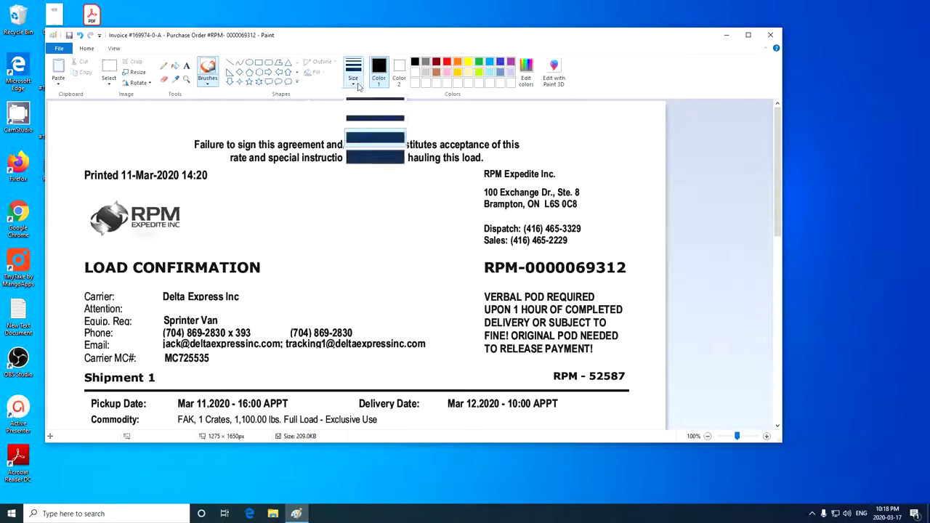
pyautogui.click(371, 156)
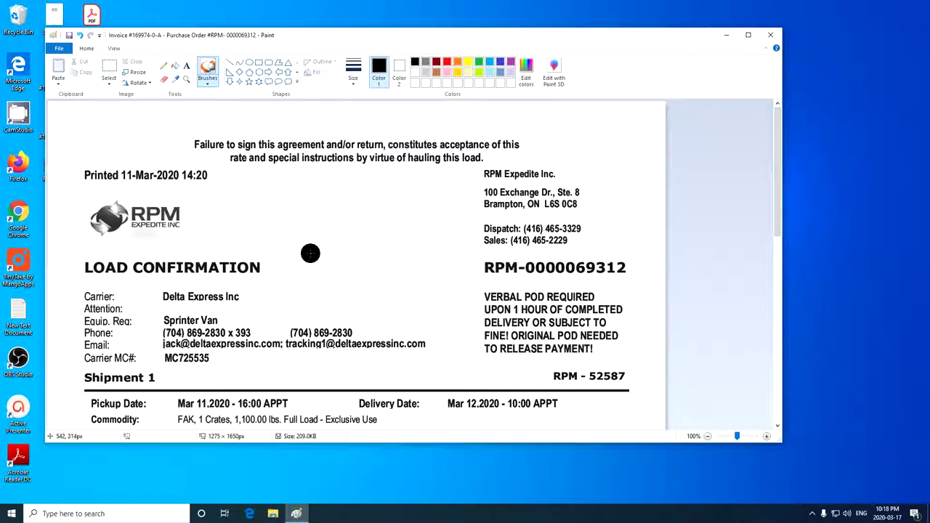
pyautogui.moveTo(163, 297)
pyautogui.mouseDown()
pyautogui.moveTo(239, 298)
pyautogui.moveTo(229, 298)
pyautogui.mouseUp()
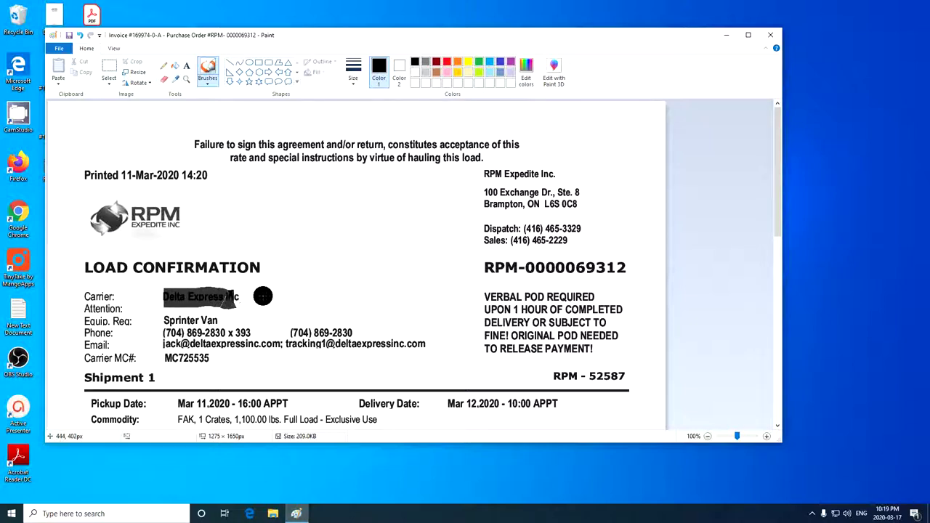
pyautogui.moveTo(250, 298)
pyautogui.mouseDown()
pyautogui.moveTo(165, 299)
pyautogui.moveTo(253, 298)
pyautogui.moveTo(232, 327)
pyautogui.moveTo(149, 326)
pyautogui.moveTo(251, 330)
pyautogui.moveTo(200, 331)
pyautogui.moveTo(238, 335)
pyautogui.moveTo(210, 333)
pyautogui.moveTo(340, 328)
pyautogui.moveTo(255, 344)
pyautogui.moveTo(154, 343)
pyautogui.moveTo(435, 339)
pyautogui.moveTo(242, 351)
pyautogui.moveTo(171, 336)
pyautogui.moveTo(248, 335)
pyautogui.moveTo(164, 355)
pyautogui.moveTo(271, 342)
pyautogui.mouseUp()
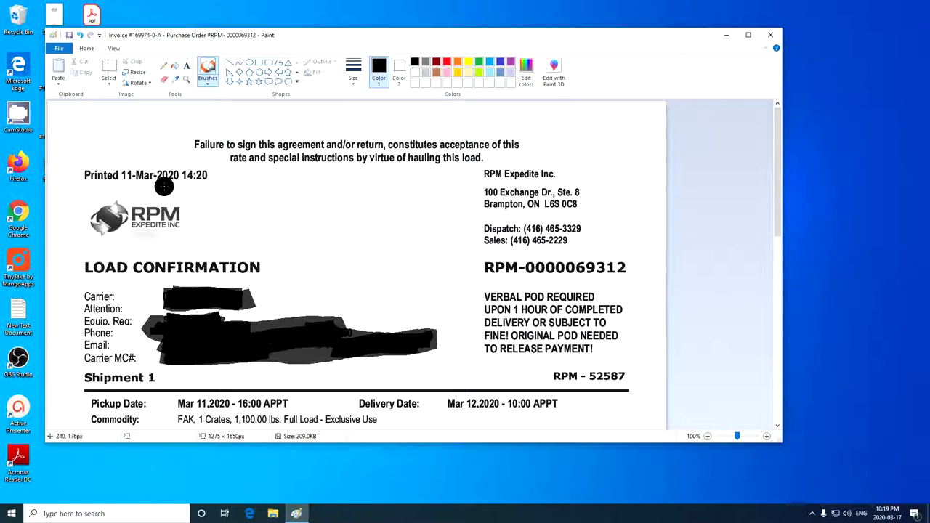
# Save the redacted TIFF, close Paint, and reopen the image from the desktop.
pyautogui.click(60, 48)
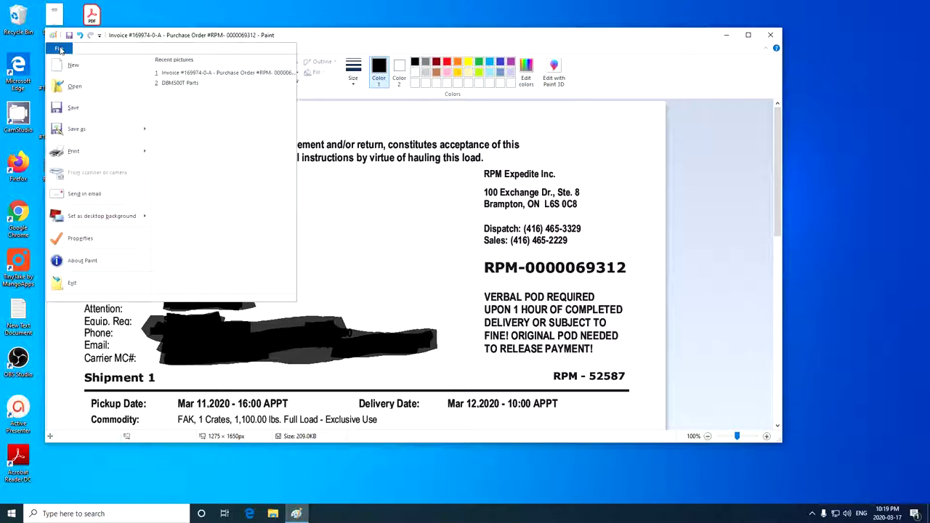
pyautogui.click(75, 109)
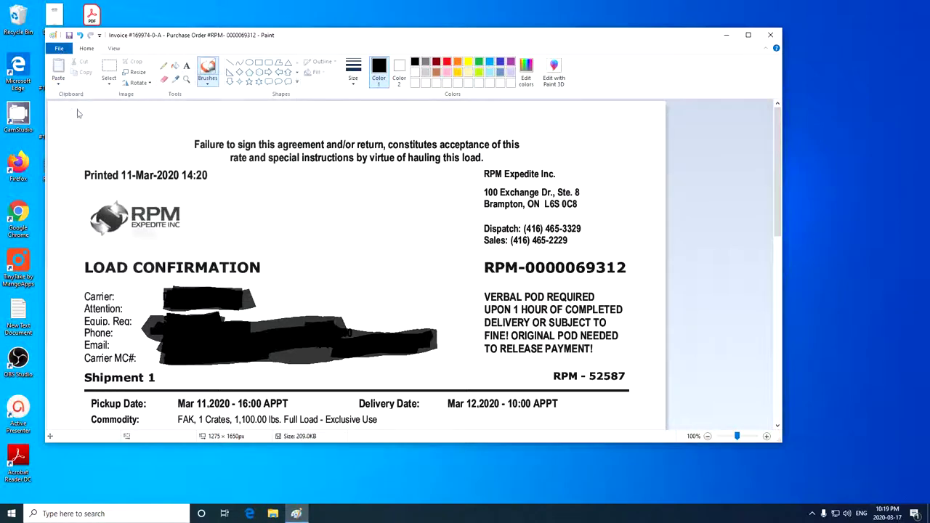
pyautogui.click(775, 38)
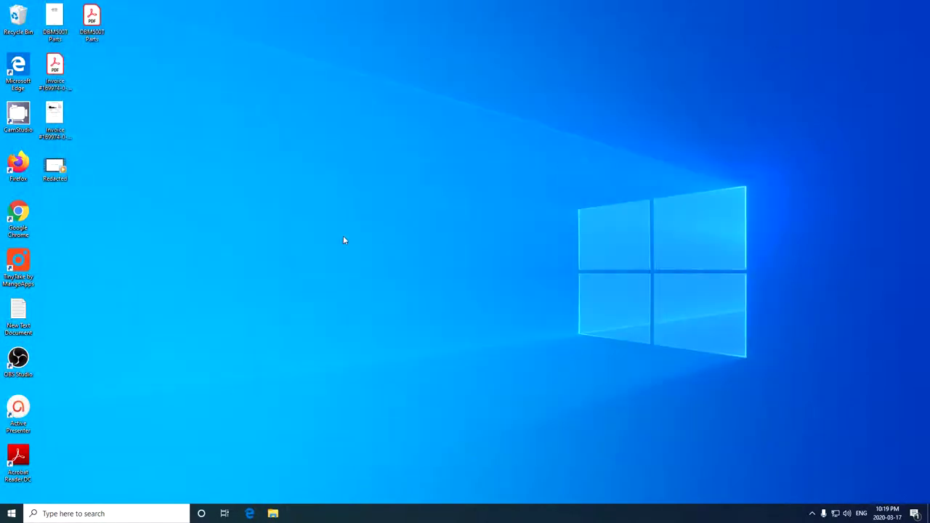
pyautogui.doubleClick(55, 112)
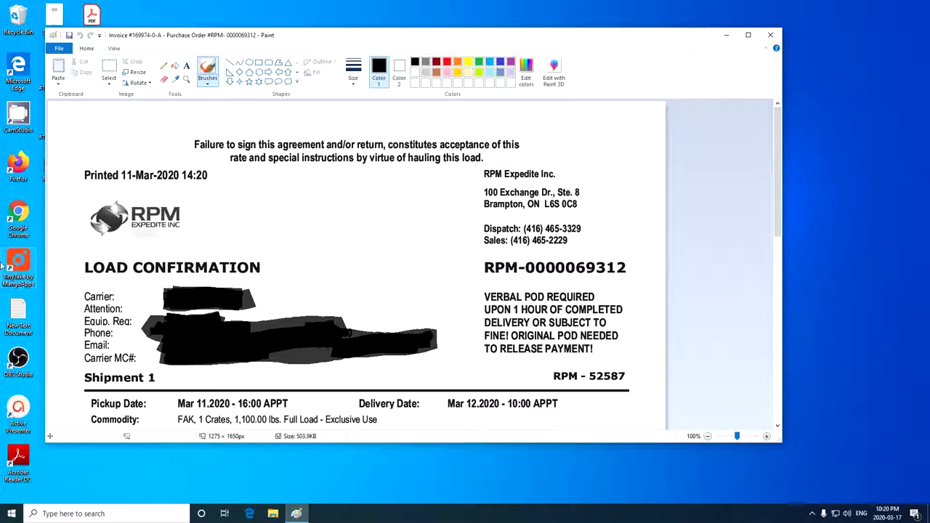
# Print the redacted image from Paint to the PDFCreator printer.
pyautogui.click(61, 49)
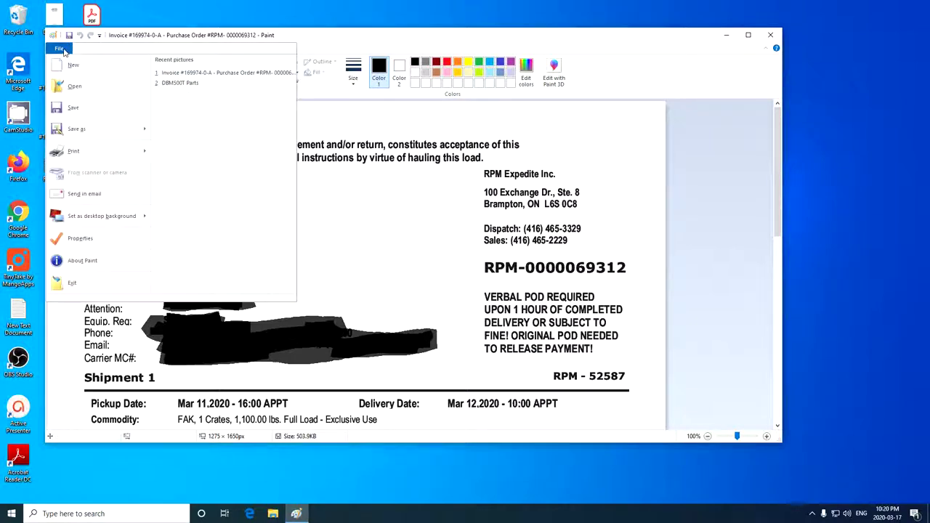
pyautogui.click(85, 152)
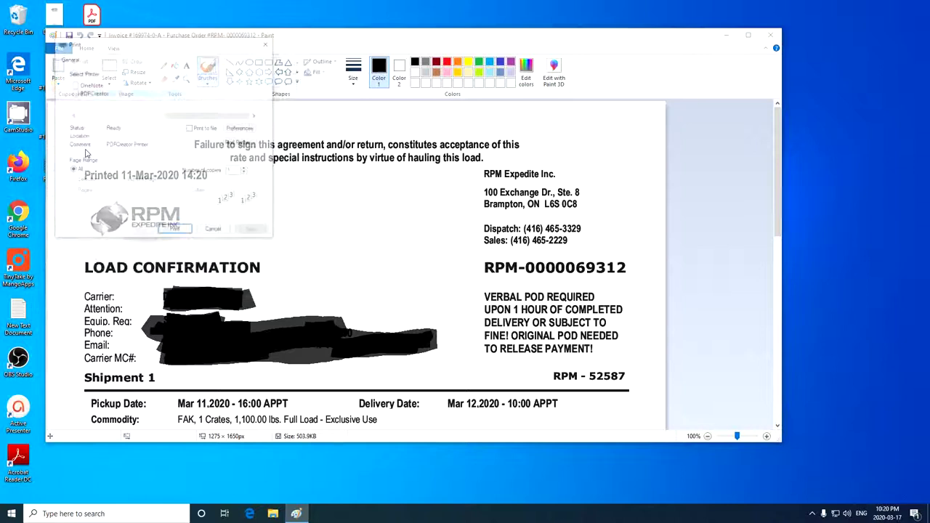
pyautogui.click(98, 94)
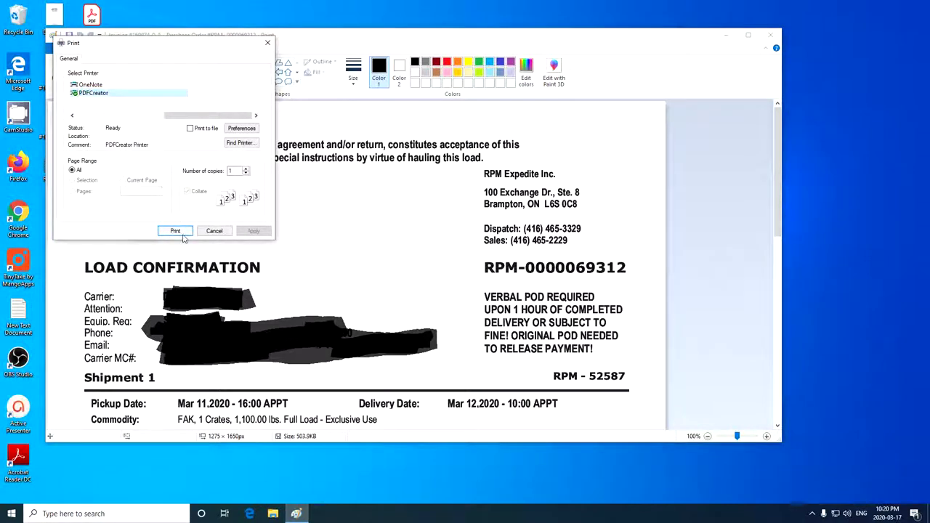
pyautogui.click(179, 232)
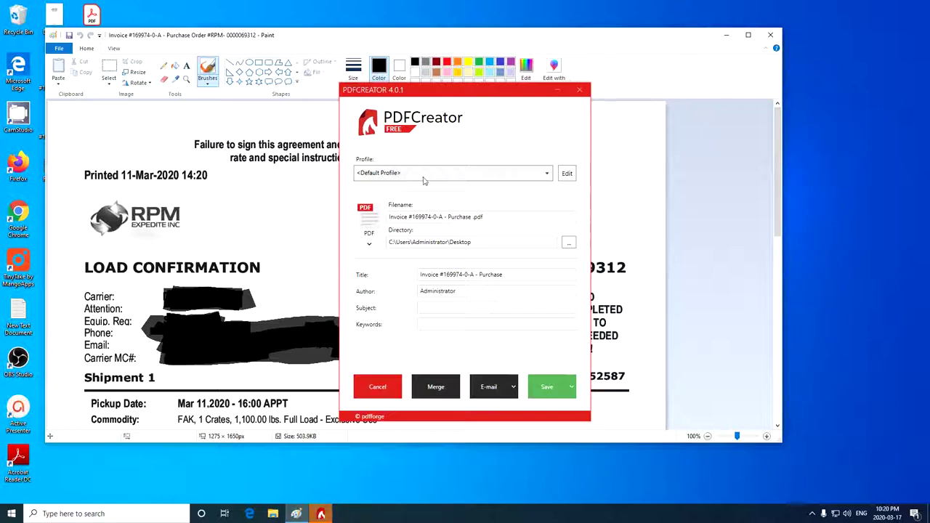
# Keep the default profile, edit the filename with '(1)ff)', and save the PDF to the Desktop.
pyautogui.click(548, 175)
pyautogui.click(386, 183)
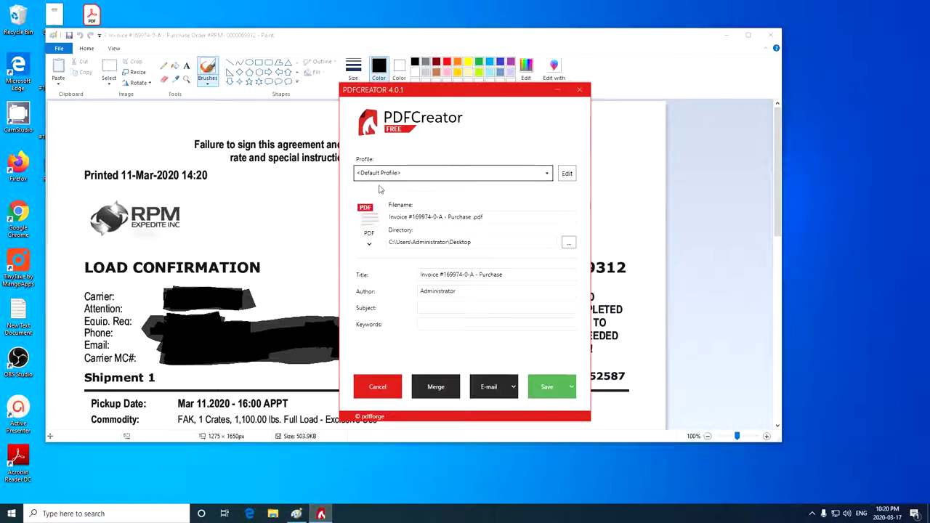
pyautogui.click(472, 218)
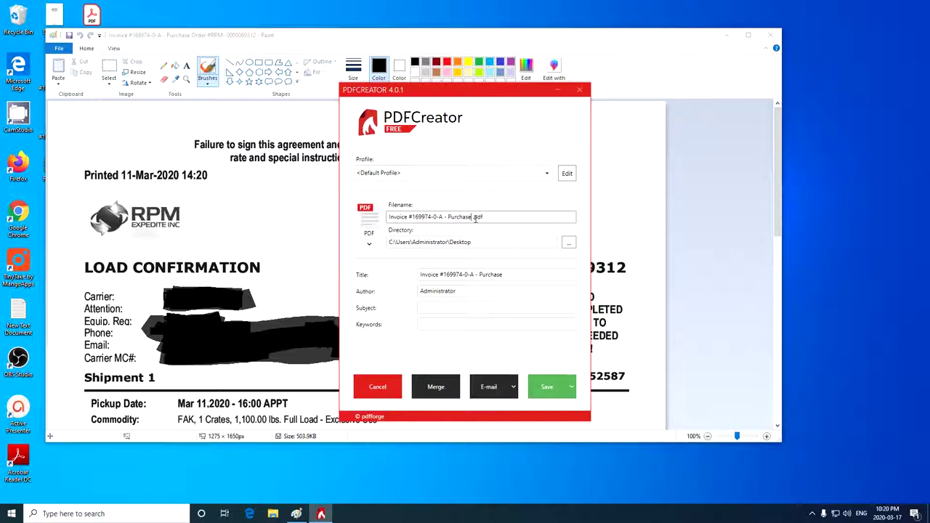
pyautogui.write('(1)')
pyautogui.write('ff)')
pyautogui.click(473, 242)
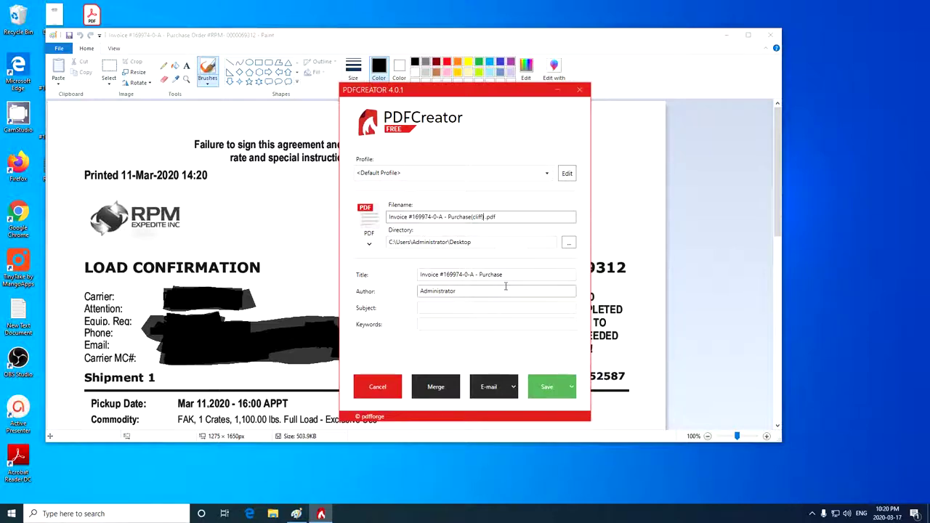
pyautogui.click(549, 390)
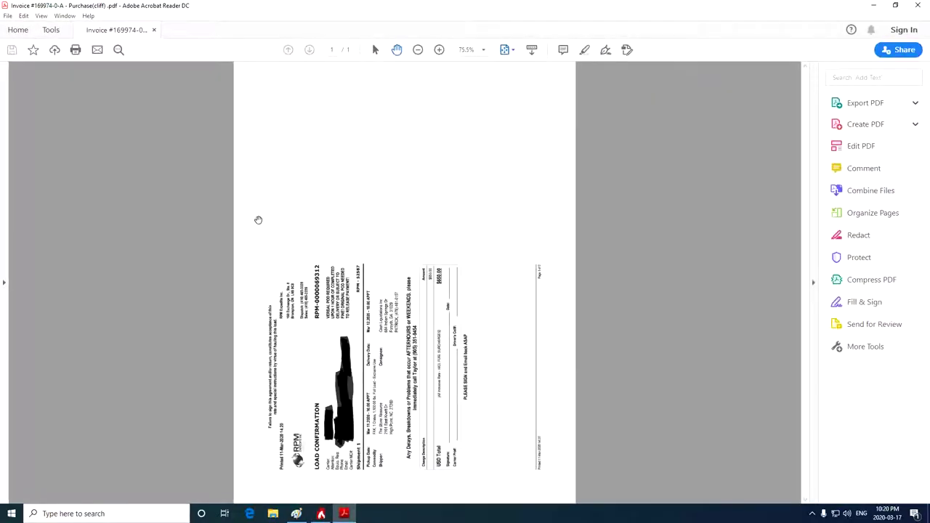
# Rotate the PDF view clockwise so the load confirmation reads upright.
pyautogui.click(42, 17)
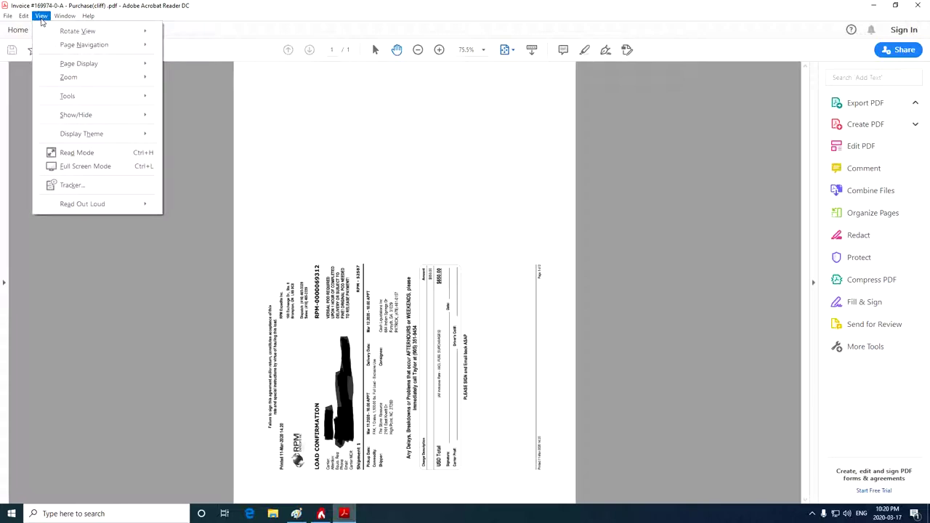
pyautogui.moveTo(82, 33)
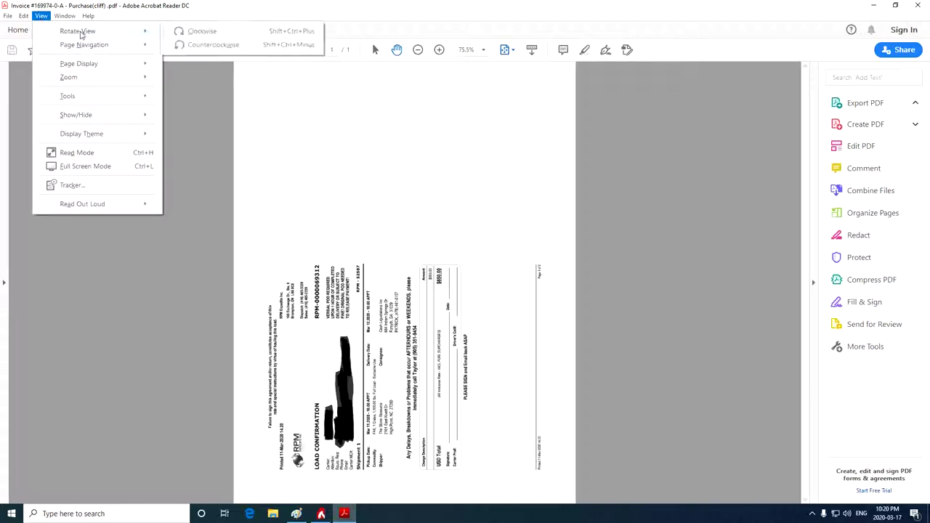
pyautogui.click(183, 33)
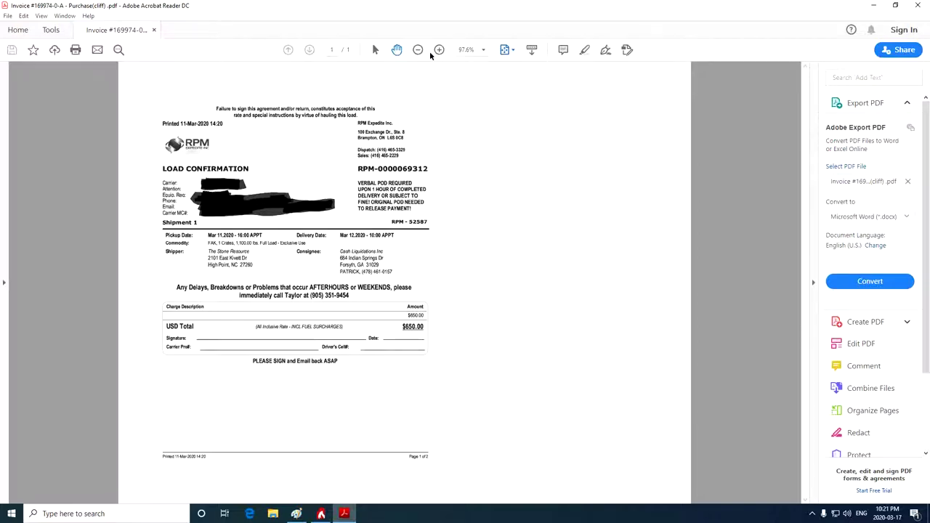
# Zoom in to inspect the blacked-out carrier details, then close Acrobat and the PDFCreator message.
pyautogui.click(439, 50)
pyautogui.doubleClick(439, 50)
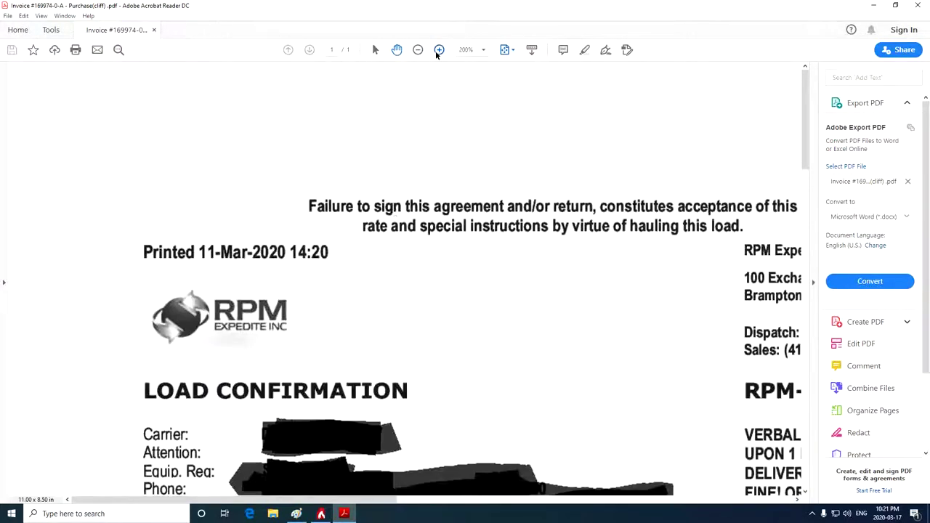
pyautogui.scroll(-3, 363, 305)
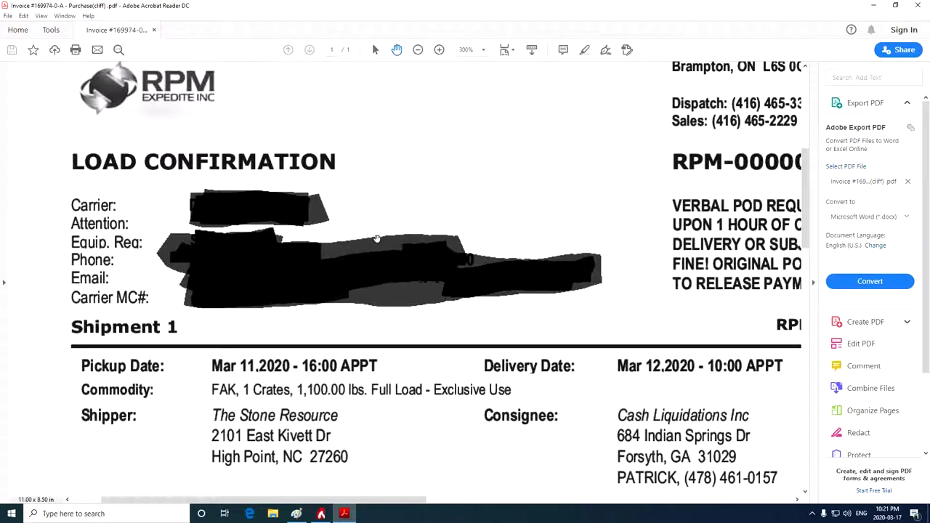
pyautogui.click(917, 5)
pyautogui.click(553, 389)
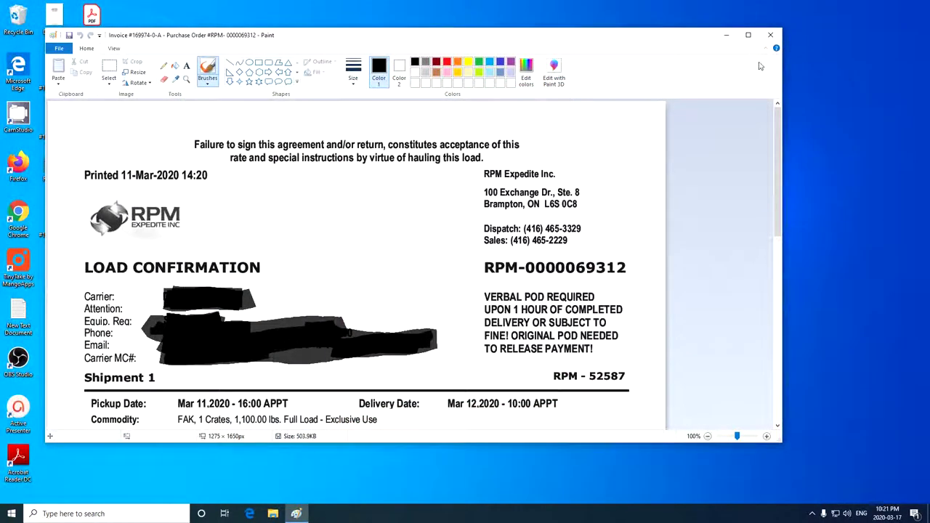
# Close the Paint window holding the redacted invoice image.
pyautogui.click(770, 34)
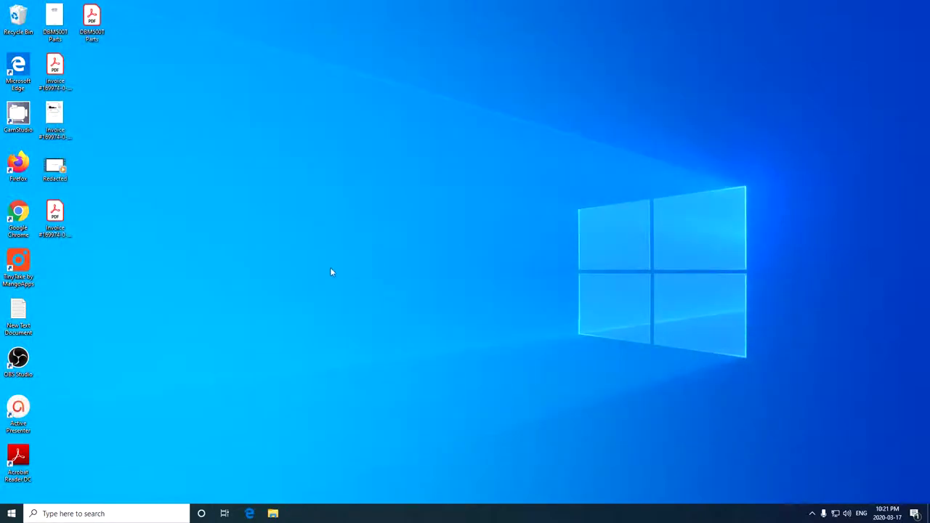